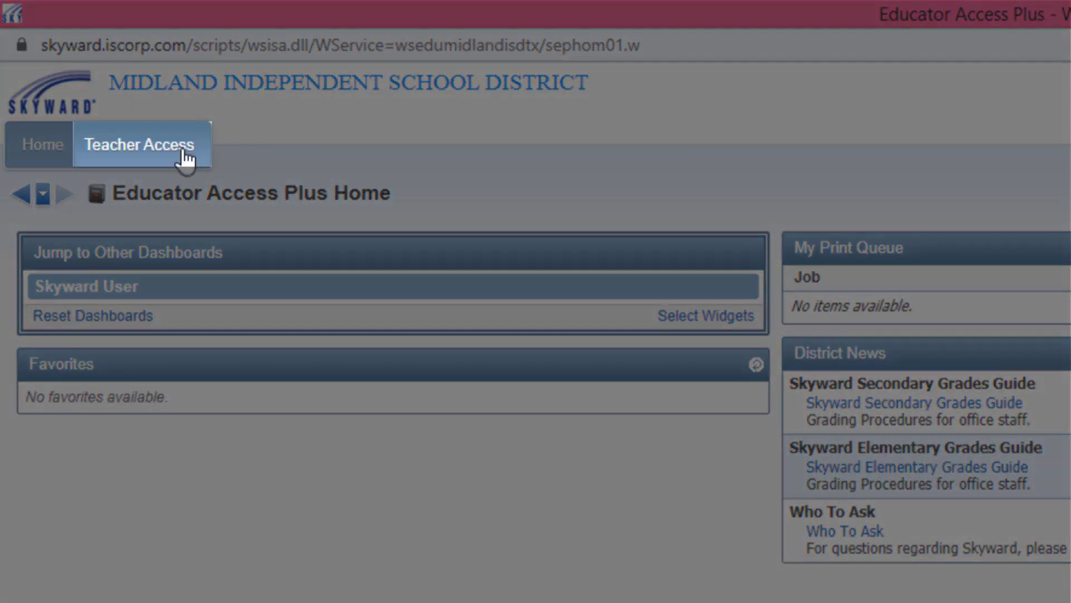
Open My Gradebook (MG) from the Teacher Access menu to list the Midland High classes.
left_click(191, 158)
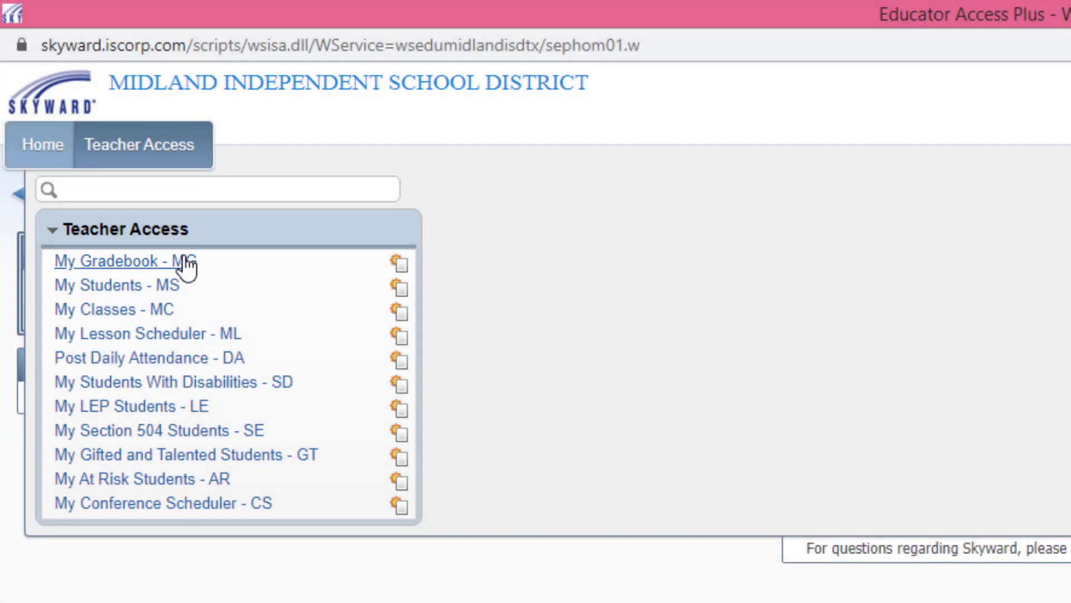
left_click(186, 263)
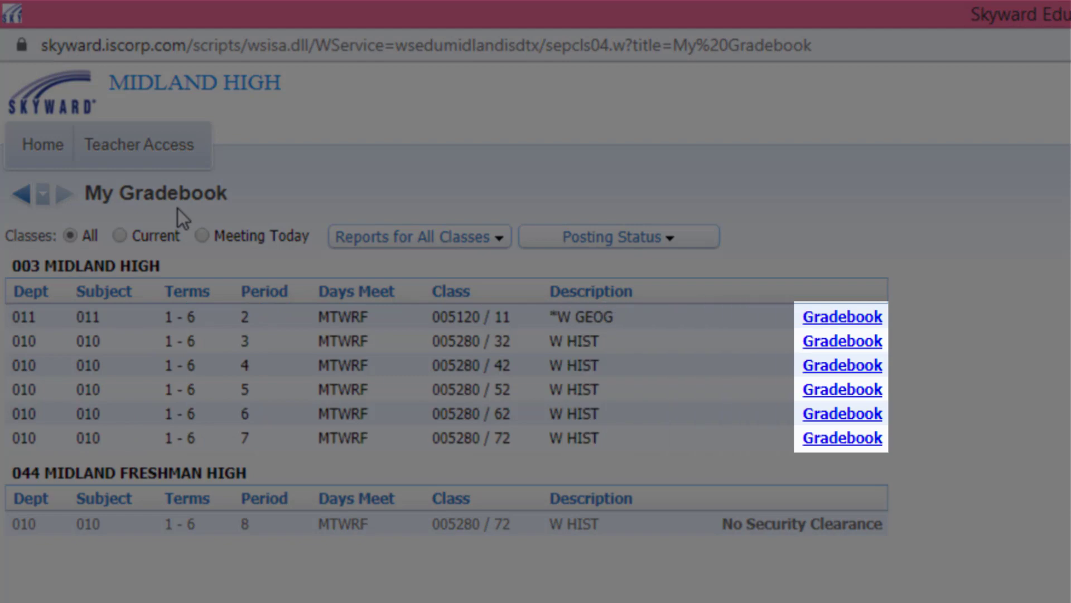
Open the period 6 class gradebook to reach a student's profile.
left_click(835, 416)
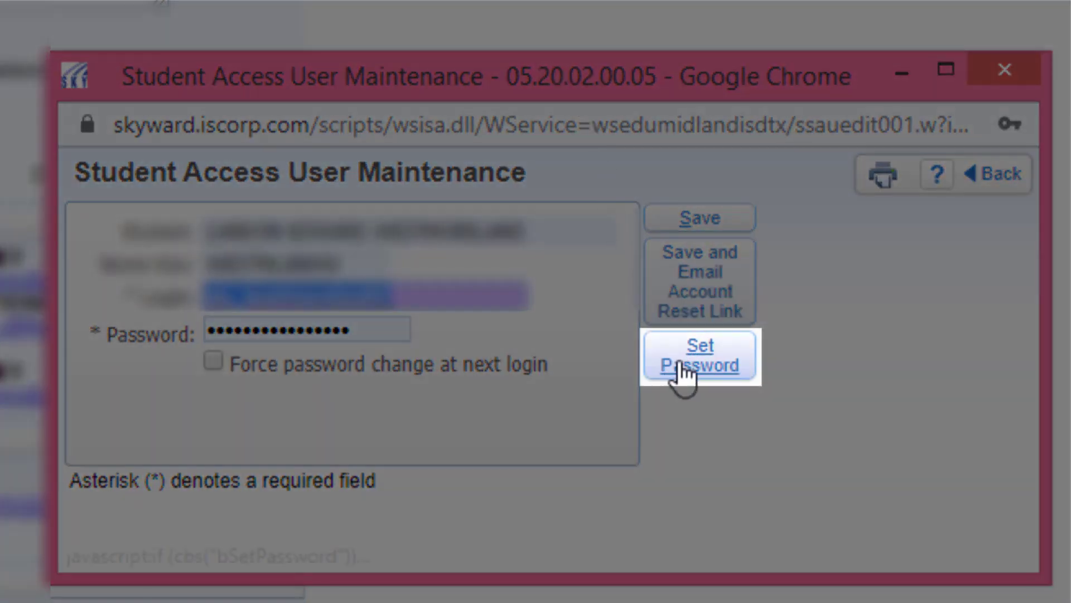
Start a password reset for the student, clearing the current password field.
left_click(685, 363)
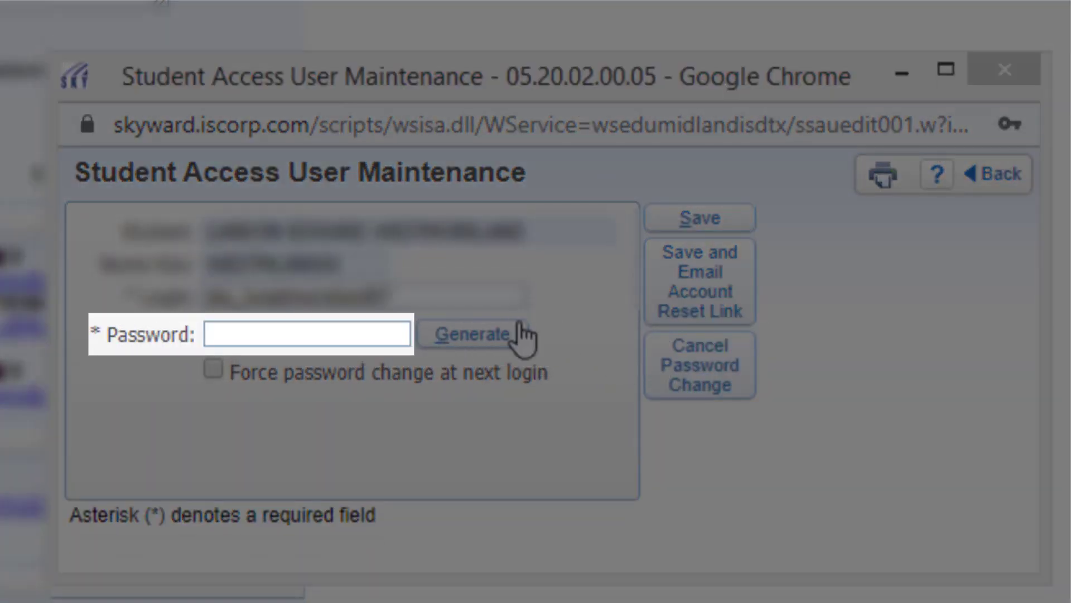
Enter the new temporary password and enable 'Force password change at next login'.
left_click(372, 333)
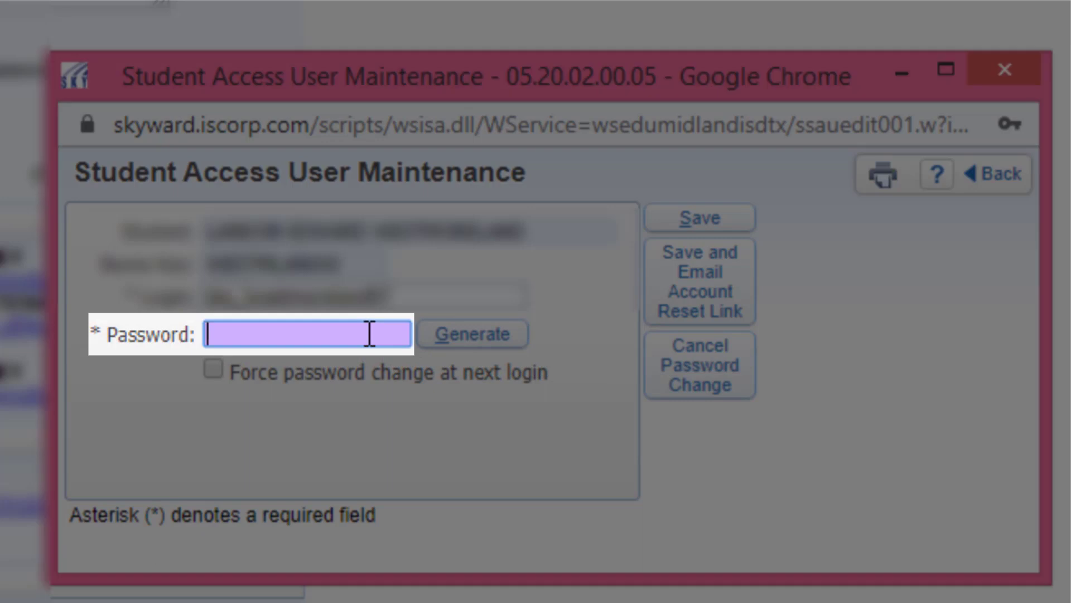
type("password")
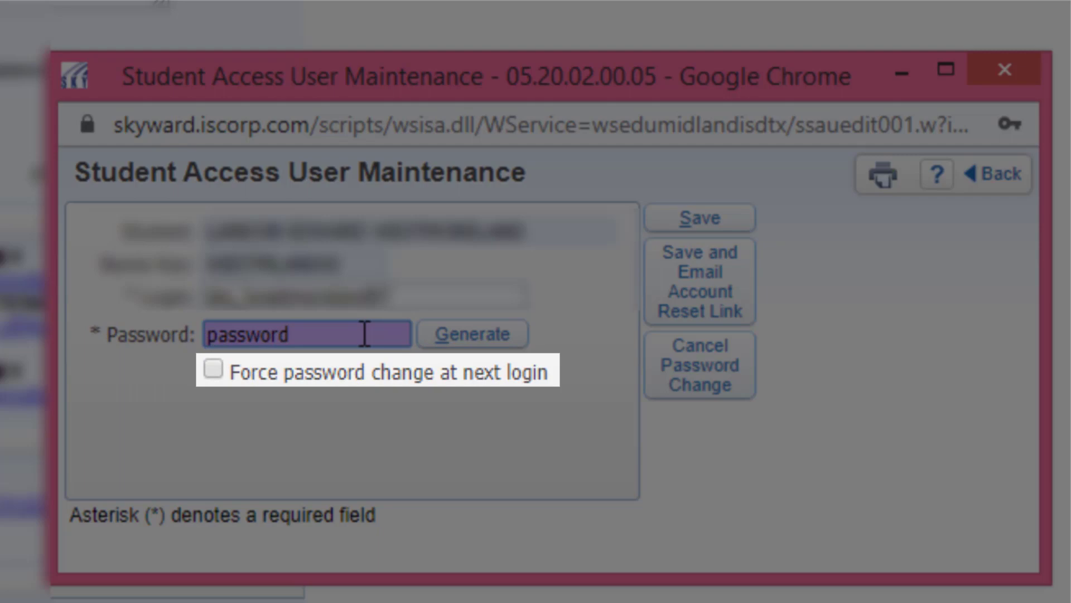
left_click(213, 369)
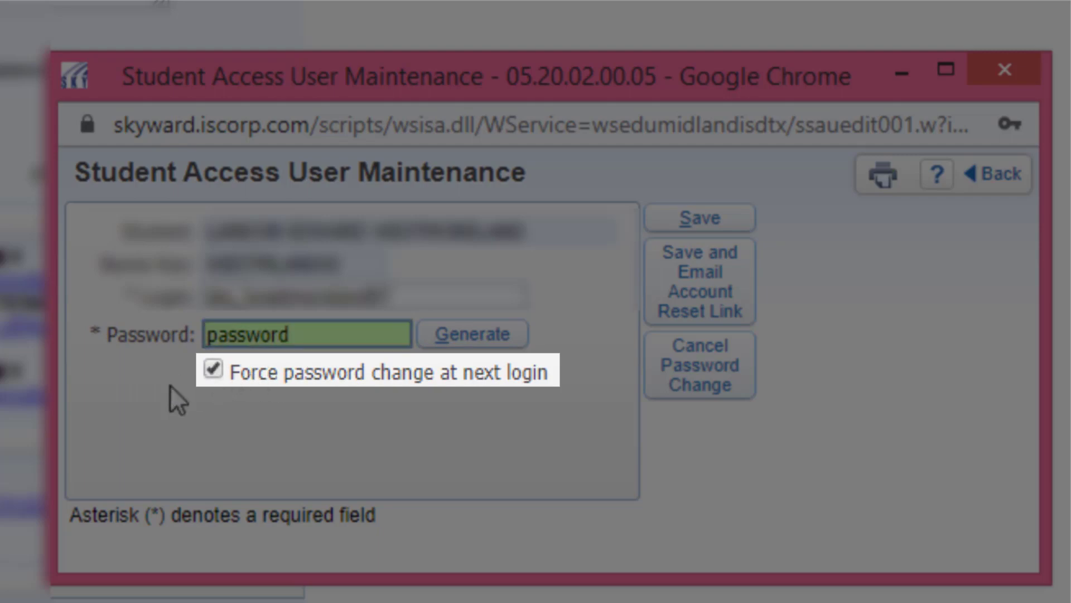